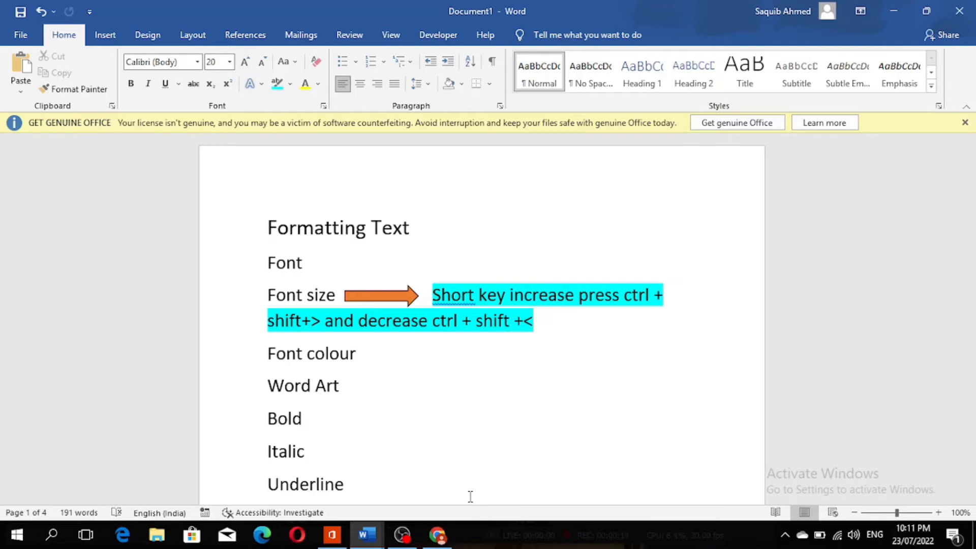
# Step: Change the first line of the body text under "Font, Font size, Font colour" on page 2 to the Algerian font
pyautogui.scroll(-10, 470, 497)
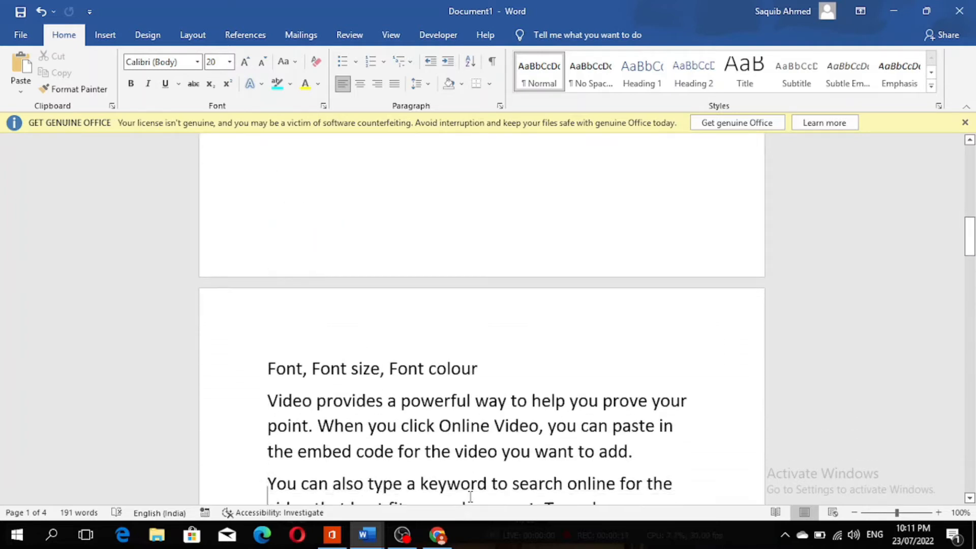
pyautogui.scroll(-1, 470, 496)
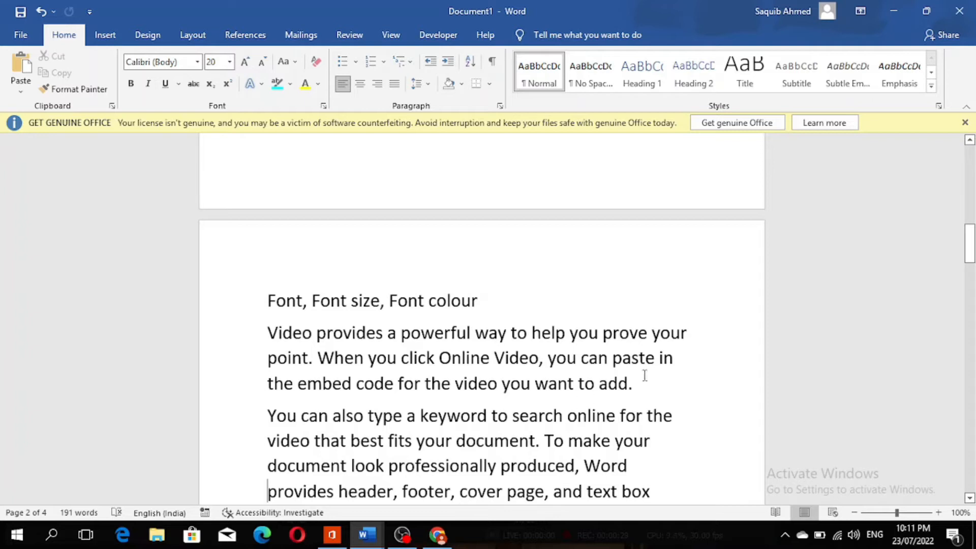
pyautogui.moveTo(691, 333); pyautogui.dragTo(284, 333)
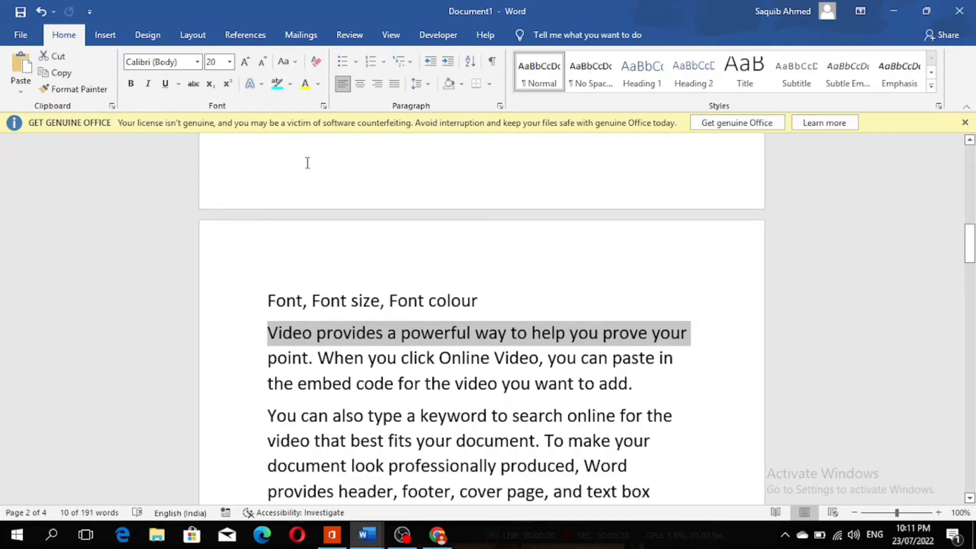
pyautogui.click(197, 62)
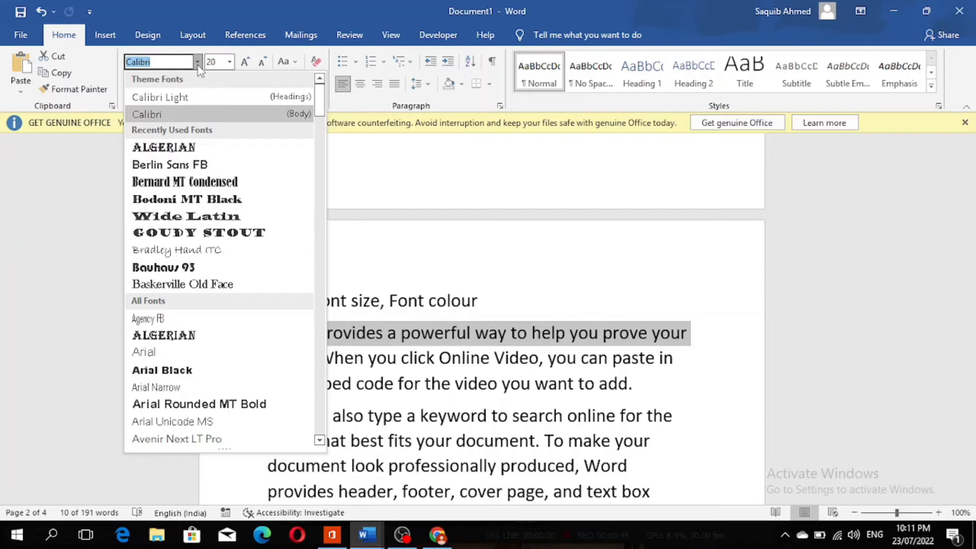
pyautogui.click(192, 145)
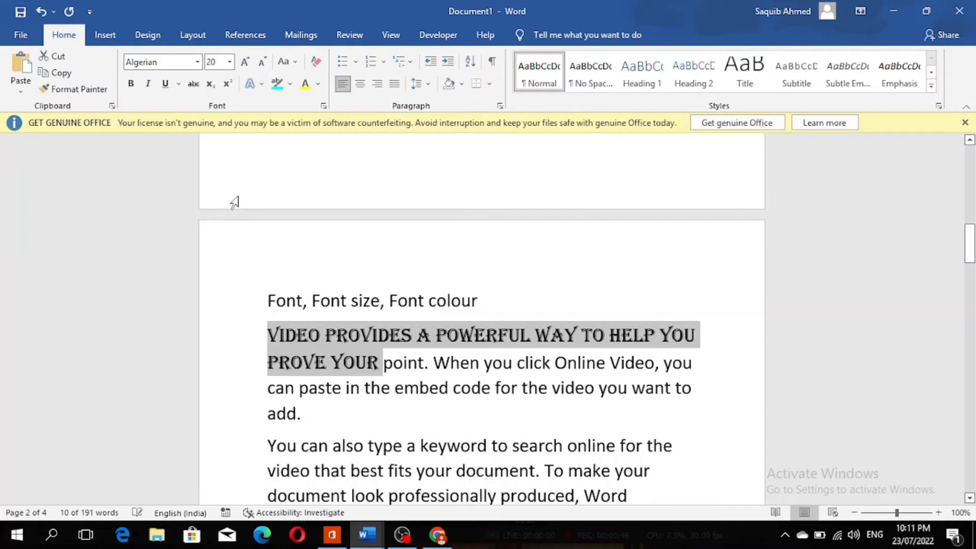
pyautogui.click(367, 375)
# Step: Enlarge the sentence "You can also type a keyword to search online for the video that best fits your document." to 26 points
pyautogui.scroll(-1, 367, 373)
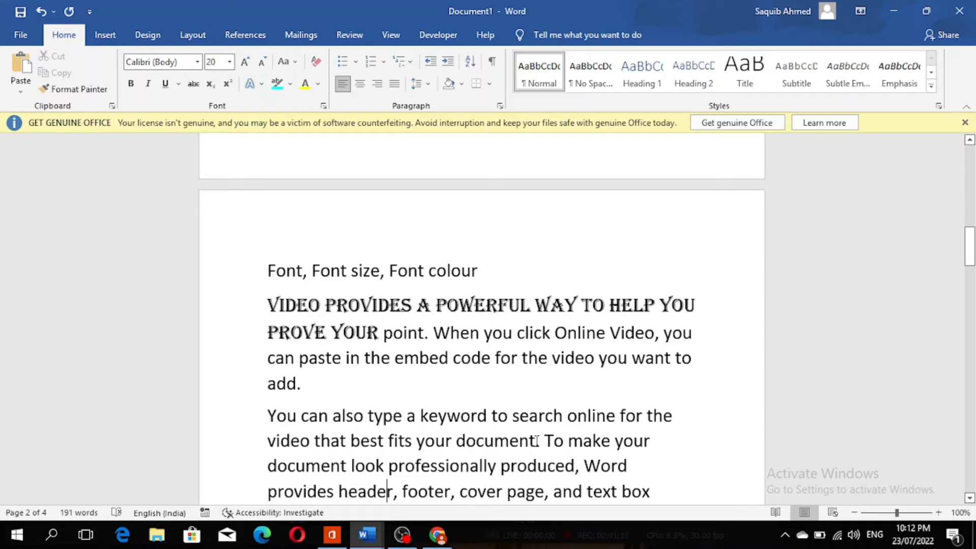
pyautogui.moveTo(541, 437); pyautogui.dragTo(274, 417)
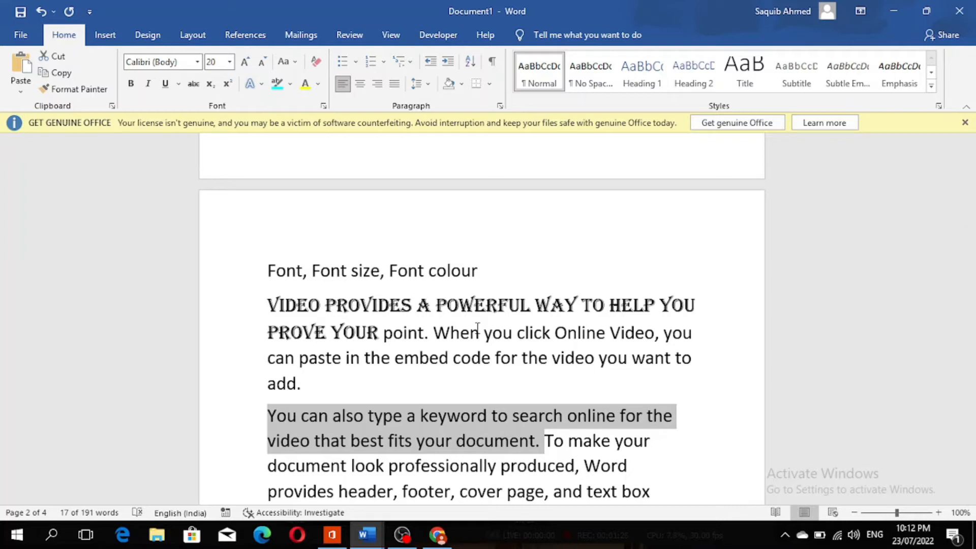
pyautogui.hotkey('ctrl', ']')
pyautogui.hotkey('ctrl', ']')
pyautogui.hotkey('ctrl', ']')
pyautogui.hotkey('ctrl', ']')
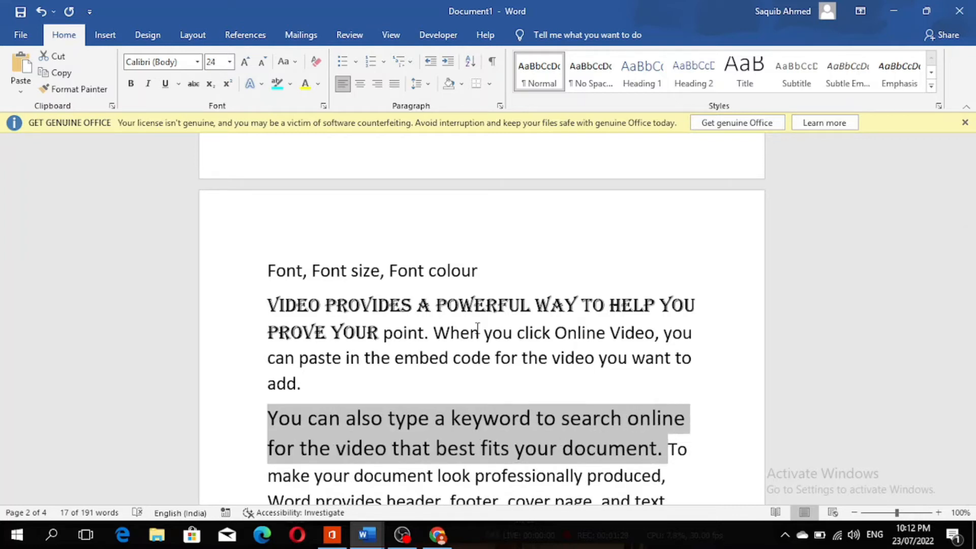
pyautogui.hotkey('ctrl', ']')
pyautogui.hotkey('ctrl', ']')
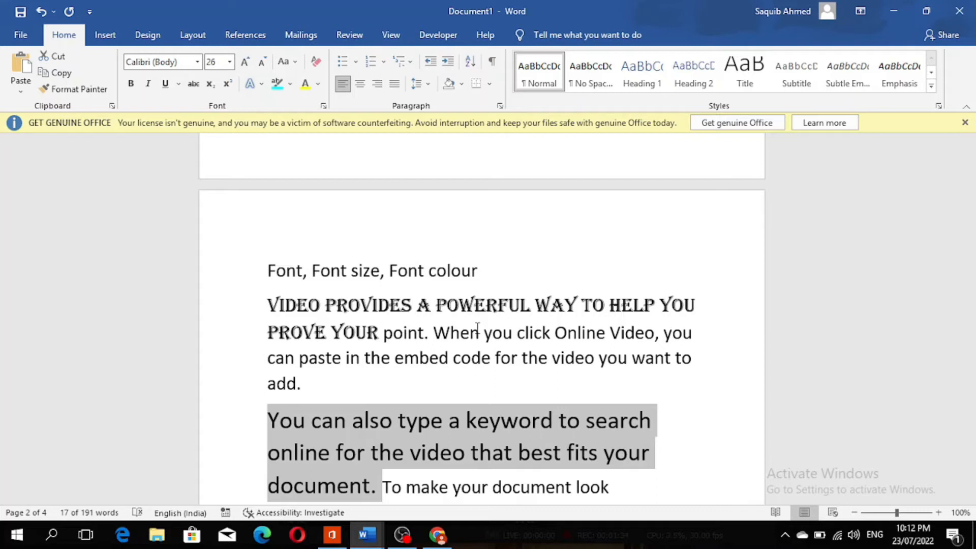
# Step: Reduce the selected sentence's font size to 19 points
pyautogui.hotkey('ctrl', '[')
pyautogui.hotkey('ctrl', '[')
pyautogui.hotkey('ctrl', '[')
pyautogui.hotkey('ctrl', '[')
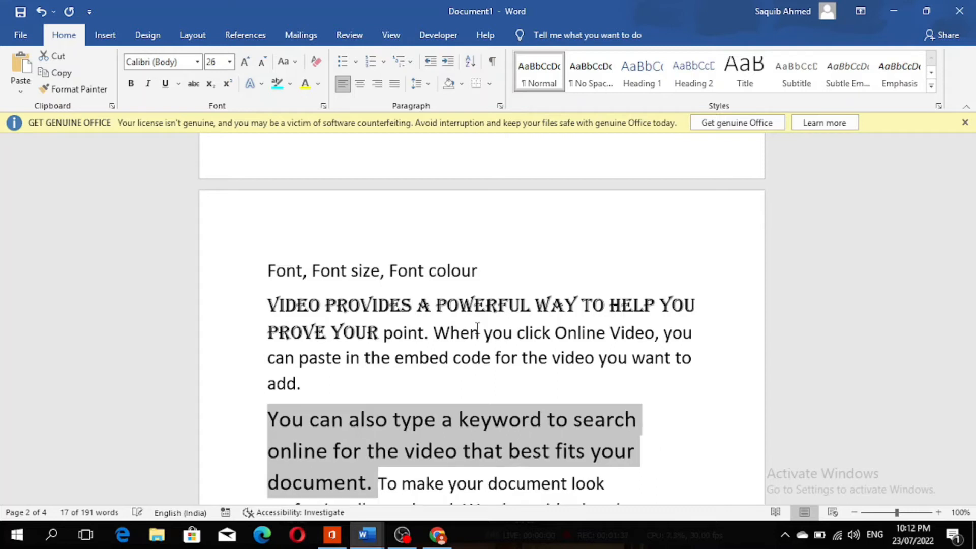
pyautogui.hotkey('ctrl', '[')
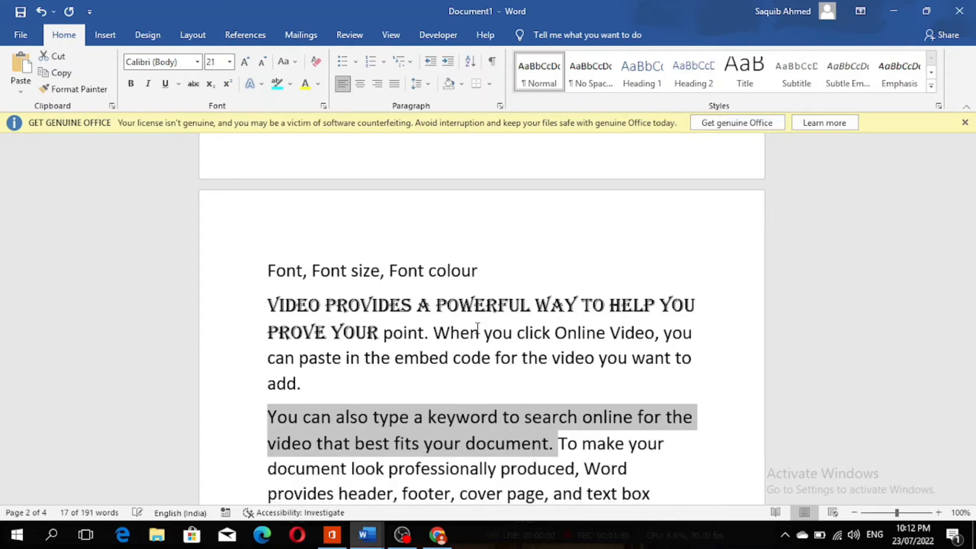
pyautogui.hotkey('ctrl', '[')
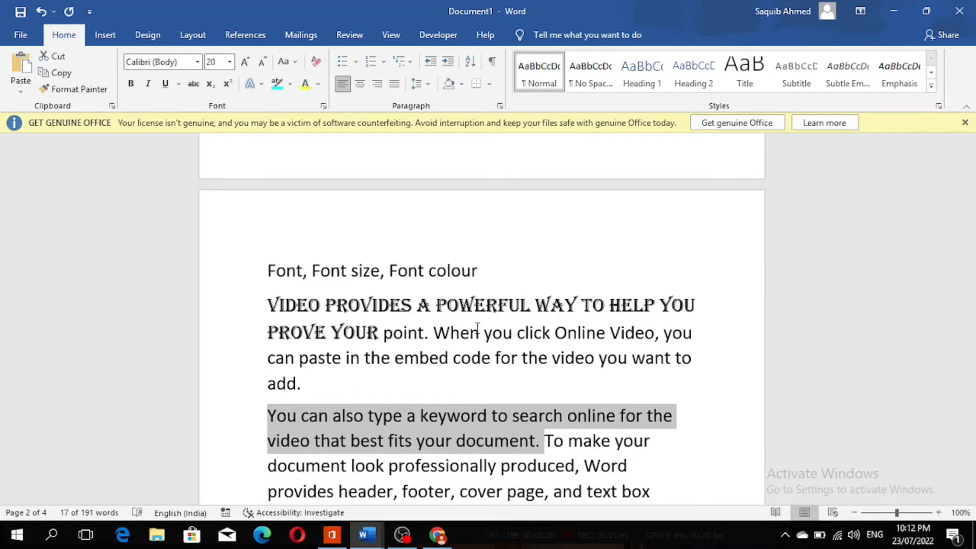
pyautogui.hotkey('ctrl', '[')
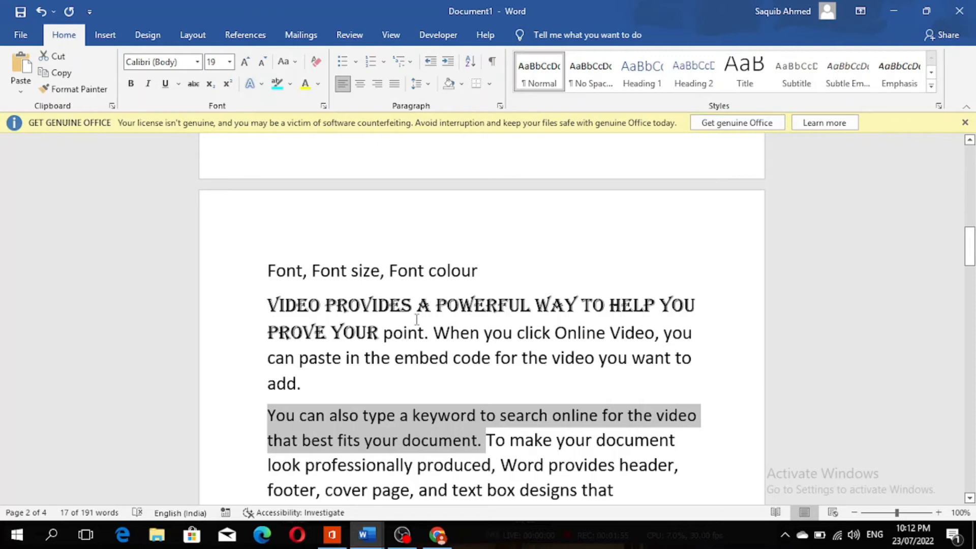
# Step: Colour the sentence "You can also type a keyword to search online for the video that best fits your document." yellow
pyautogui.scroll(-5, 417, 319)
pyautogui.press('Up')
pyautogui.press('Up')
pyautogui.press('Up')
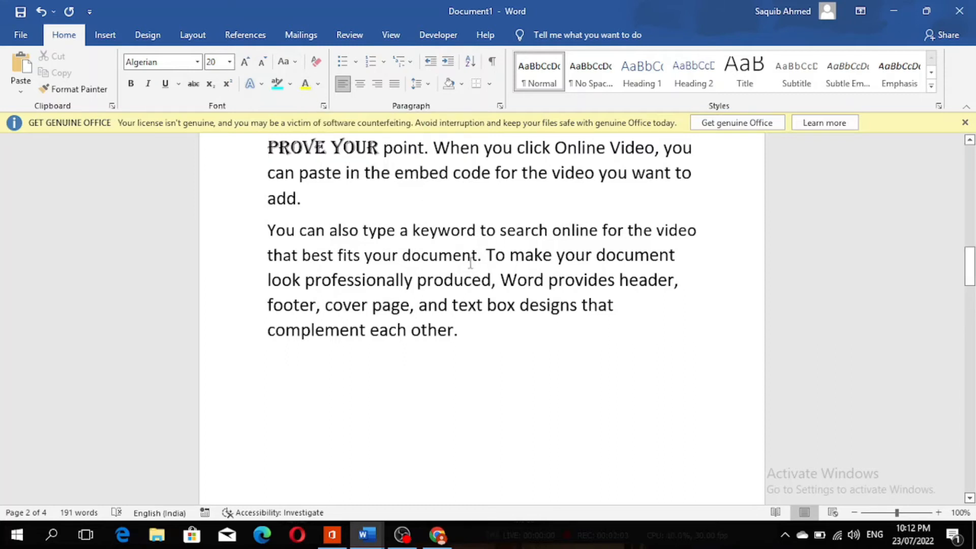
pyautogui.moveTo(486, 256); pyautogui.dragTo(267, 231)
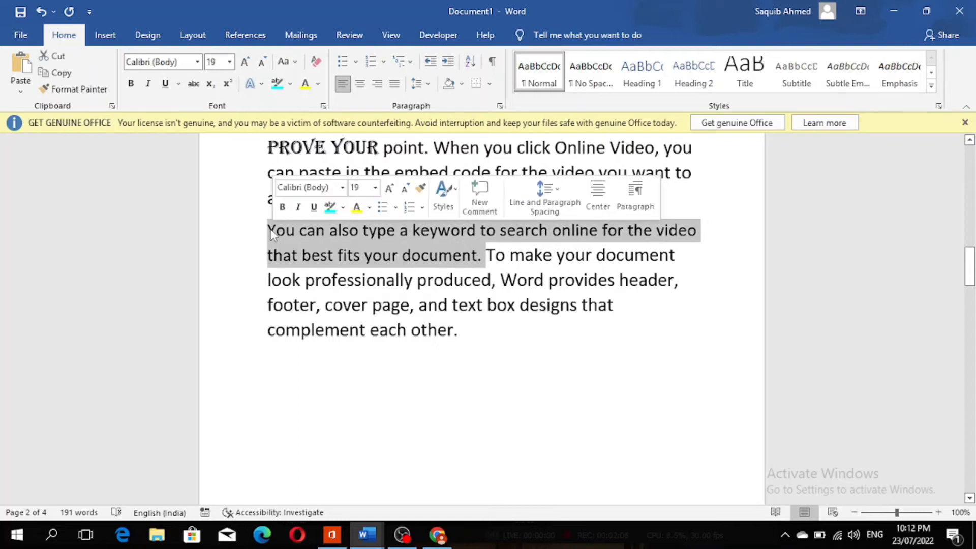
pyautogui.click(318, 88)
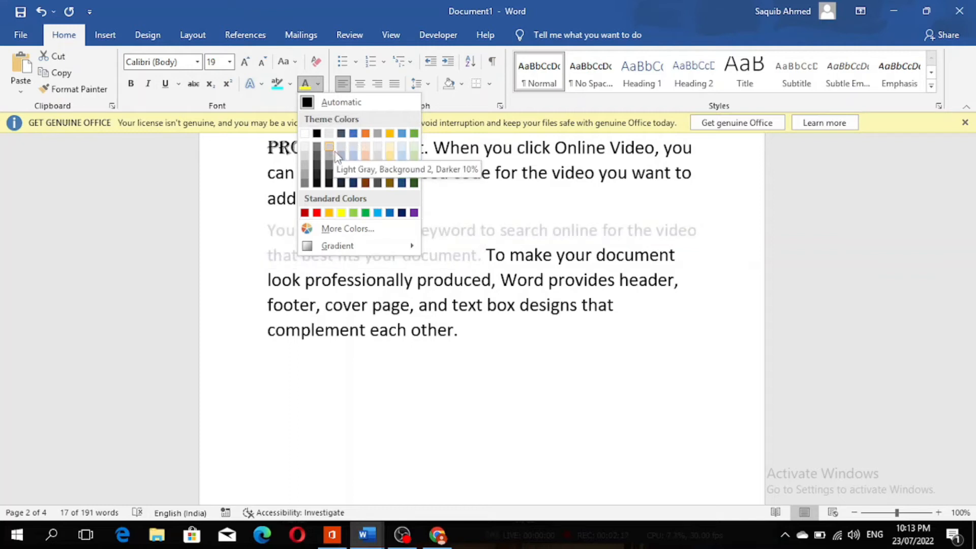
pyautogui.click(341, 212)
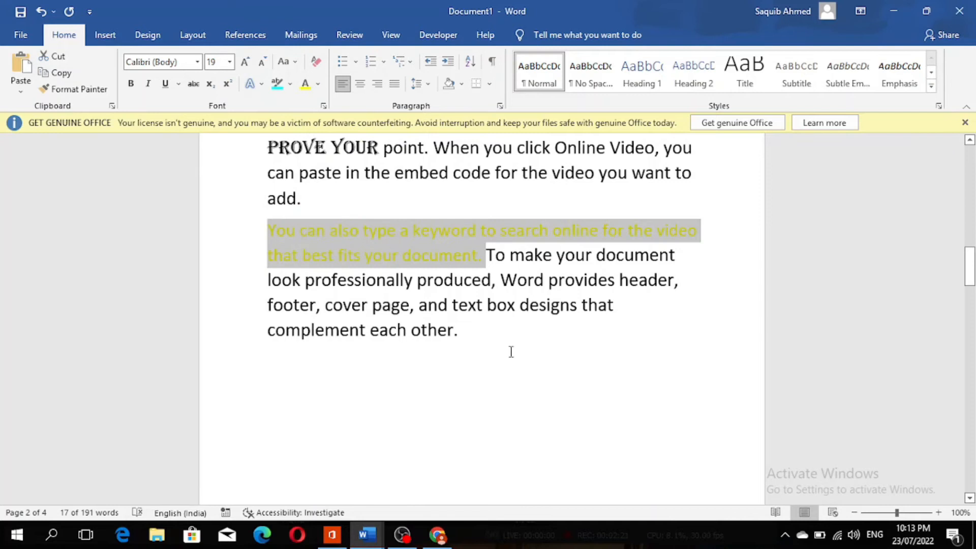
pyautogui.click(486, 261)
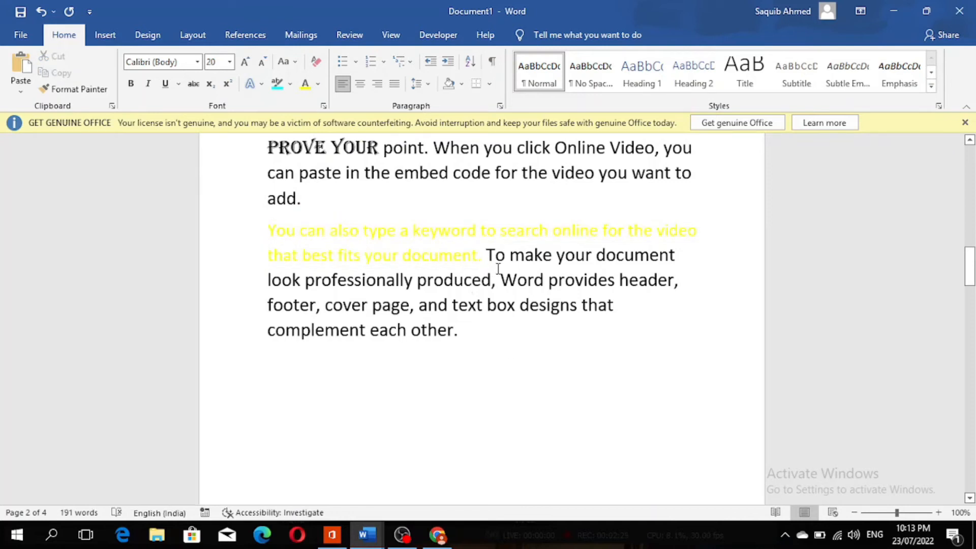
# Step: Convert the first line of the paragraph under the "Word Art" heading into WordArt with the blue gradient style and reflection
pyautogui.scroll(-5, 498, 269)
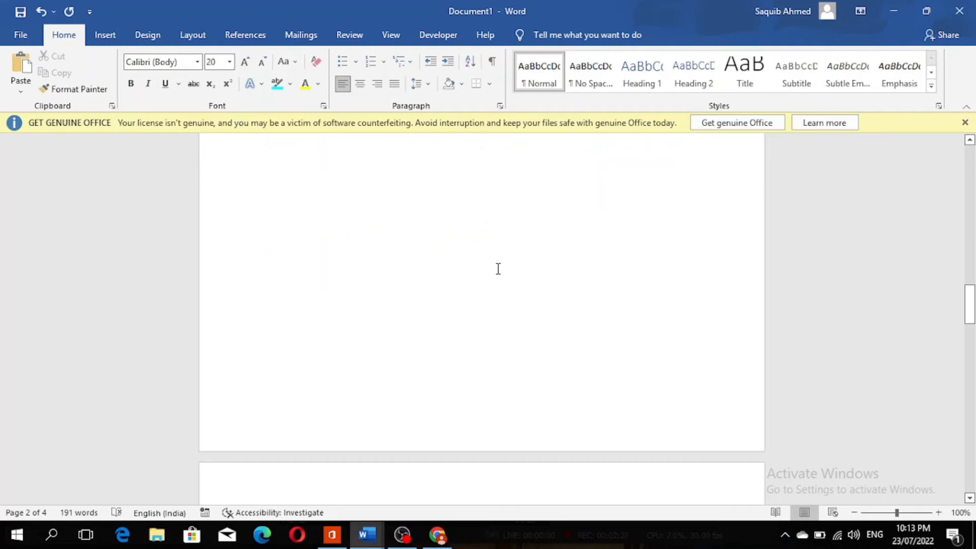
pyautogui.scroll(-5, 498, 269)
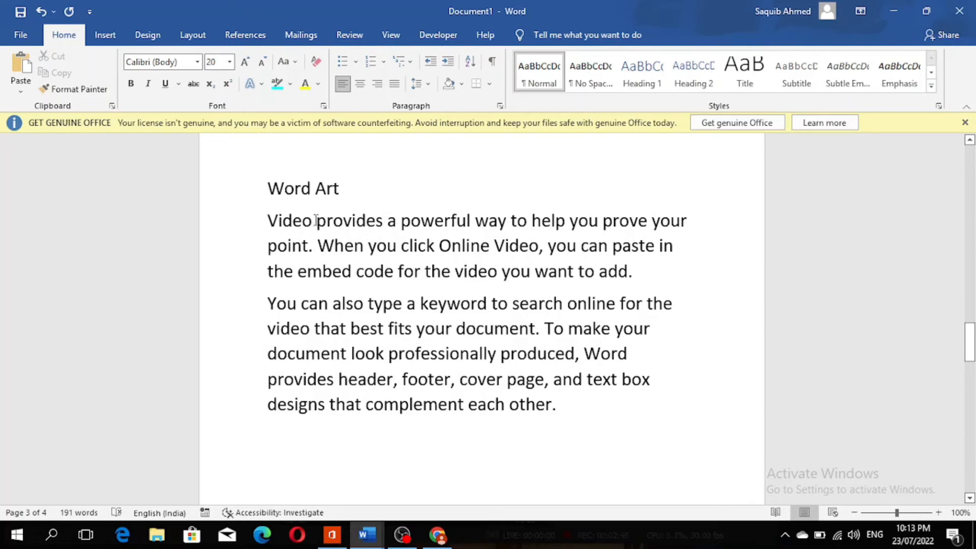
pyautogui.moveTo(693, 220); pyautogui.dragTo(267, 220)
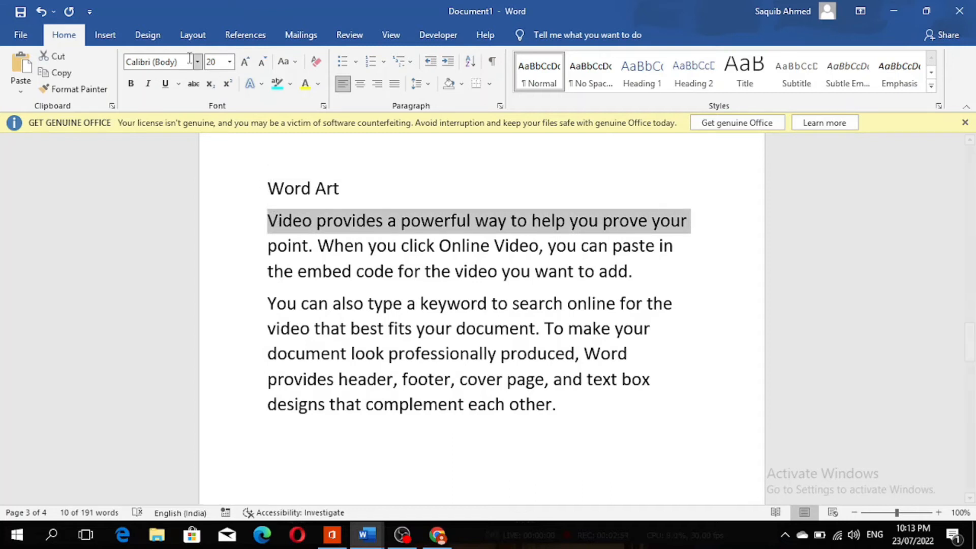
pyautogui.click(105, 35)
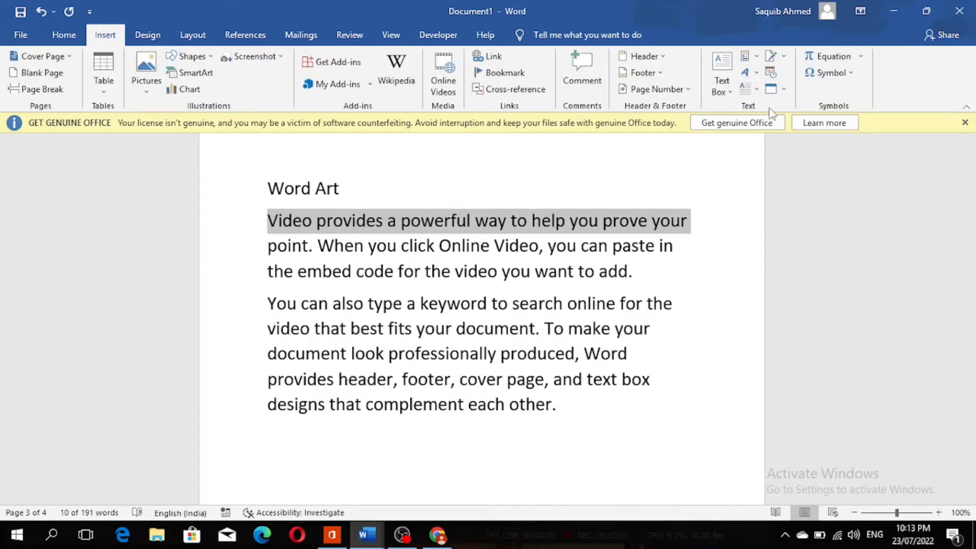
pyautogui.click(756, 77)
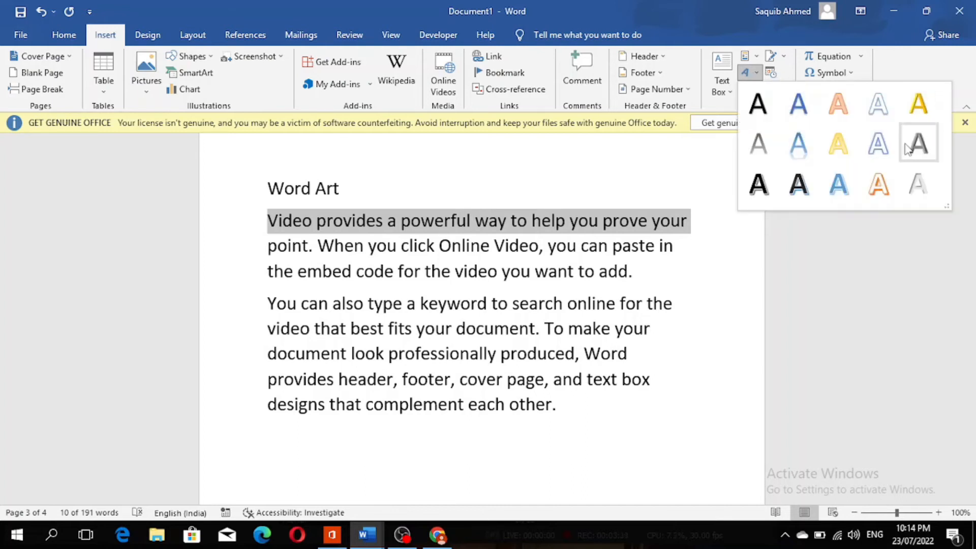
pyautogui.click(799, 146)
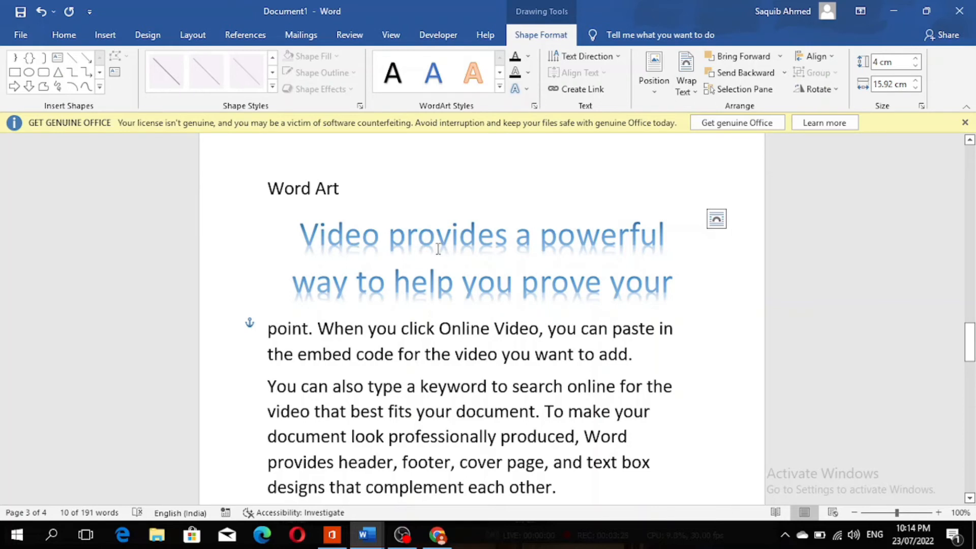
# Step: Make the sample text beside "Bold (ctrl +B)" on page 4 bold
pyautogui.scroll(-10, 474, 441)
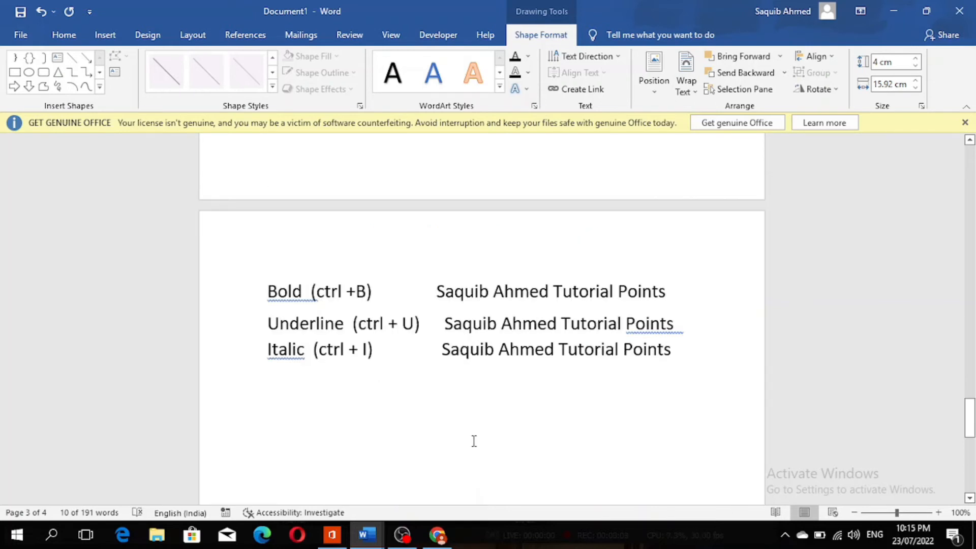
pyautogui.click(52, 41)
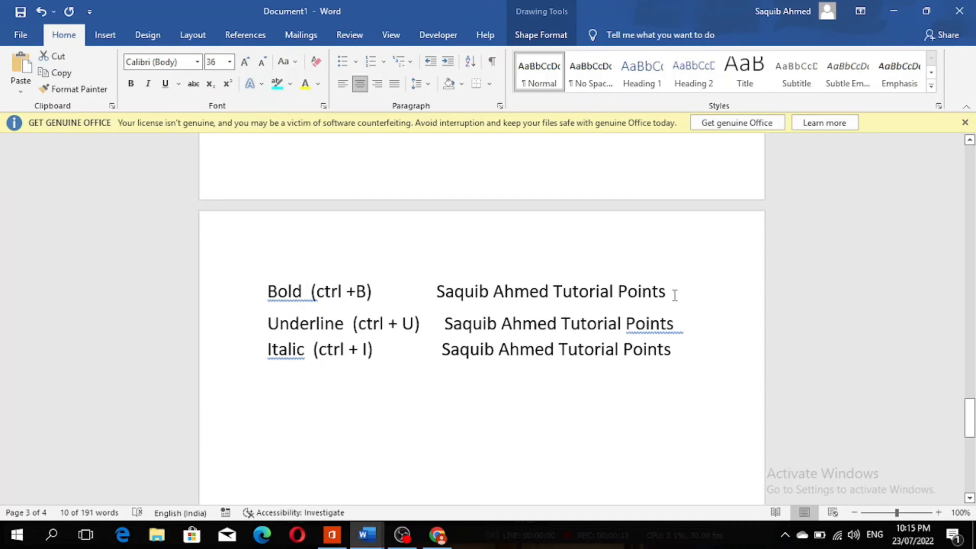
pyautogui.moveTo(670, 291); pyautogui.dragTo(436, 292)
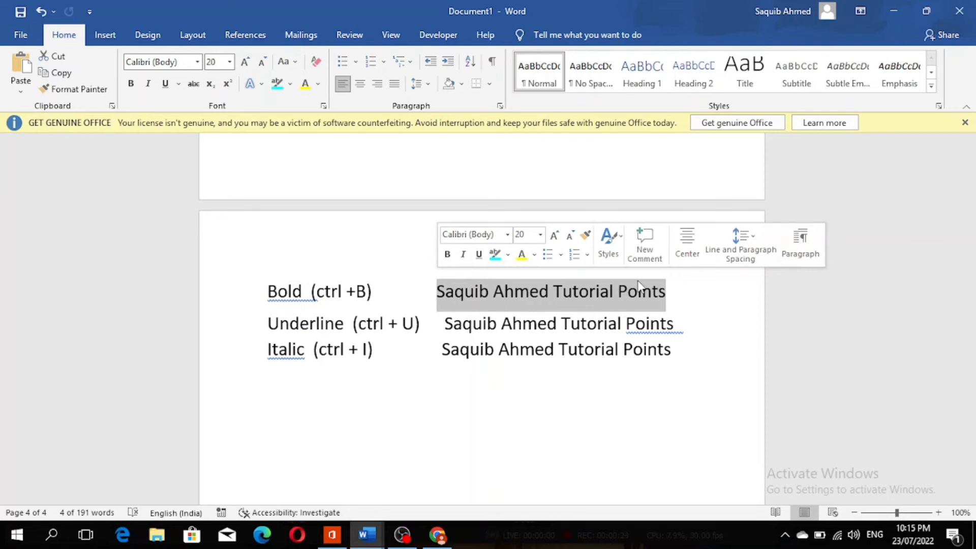
pyautogui.hotkey('ctrl', 'b')
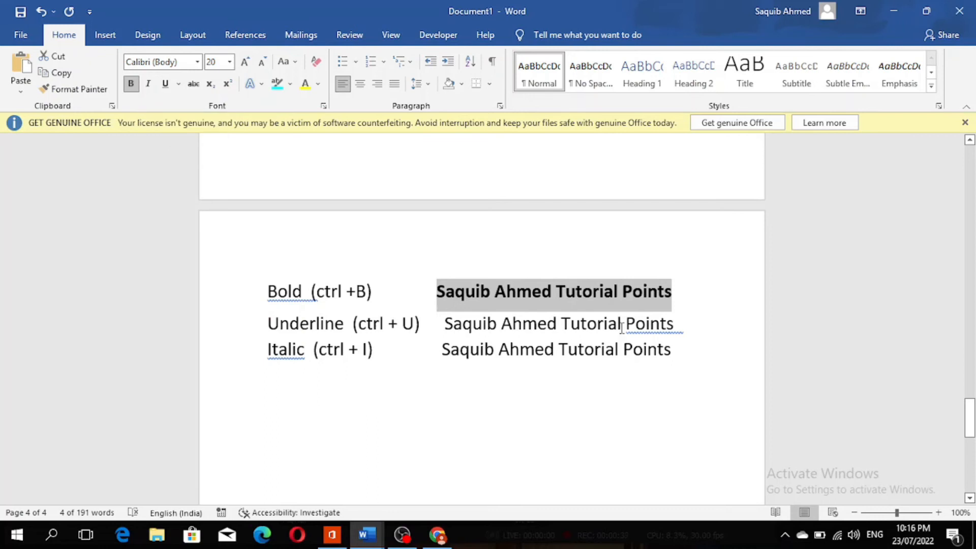
# Step: Underline the sample text beside "Underline (ctrl + U)"
pyautogui.click(676, 324)
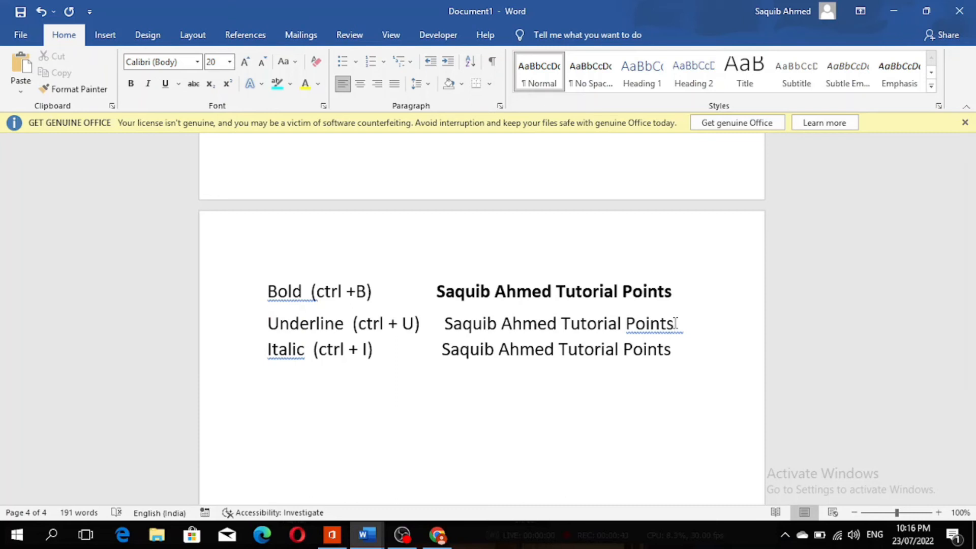
pyautogui.moveTo(676, 324); pyautogui.dragTo(468, 326)
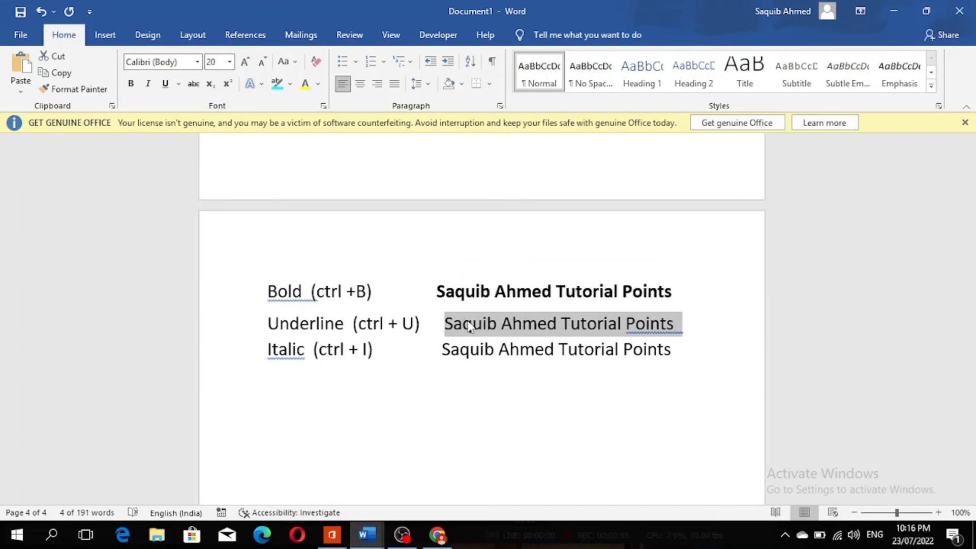
pyautogui.hotkey('ctrl', 'u')
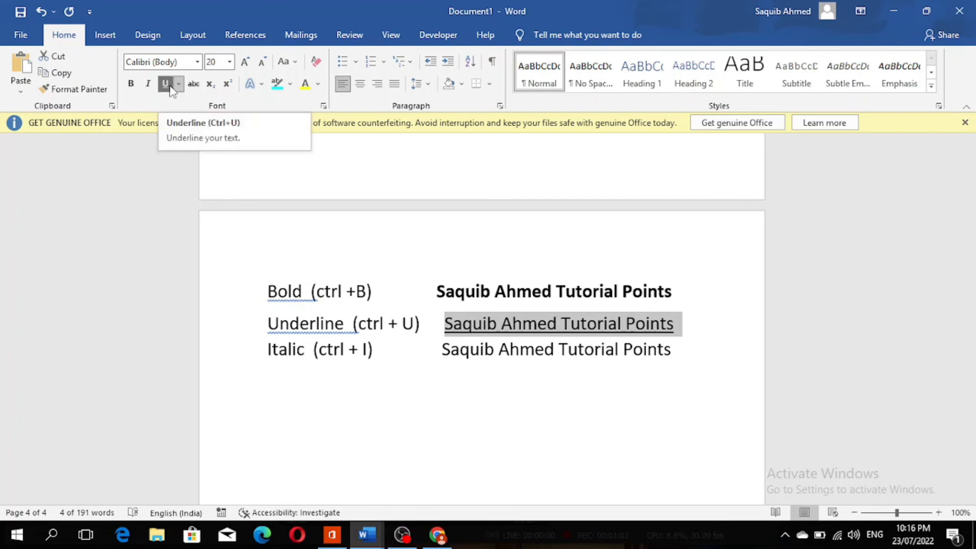
# Step: Italicise the sample text beside "Italic (ctrl + I)"
pyautogui.click(689, 350)
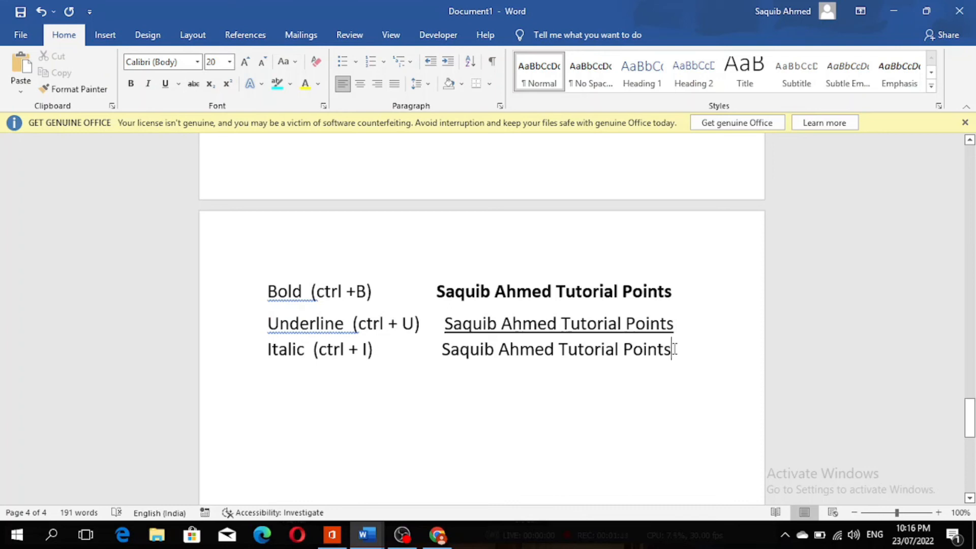
pyautogui.moveTo(675, 349); pyautogui.dragTo(441, 351)
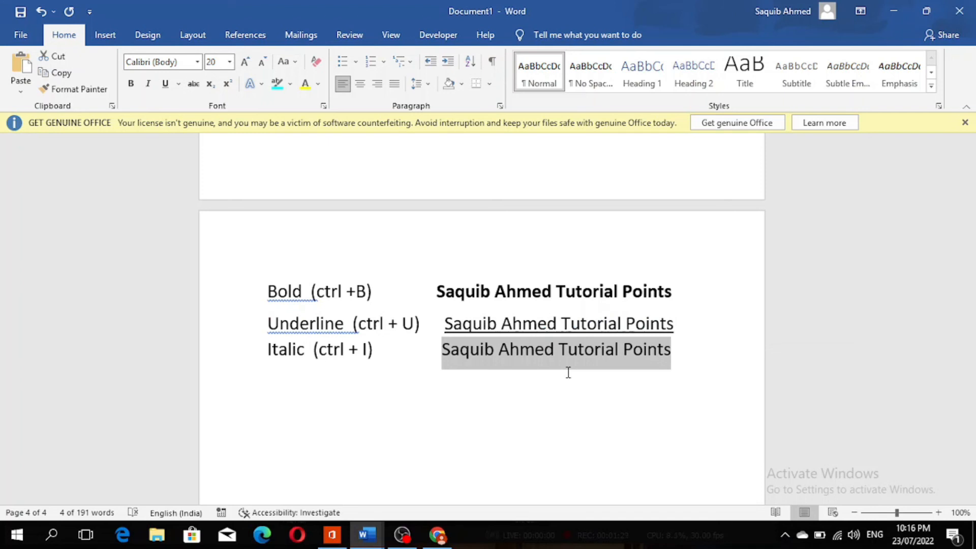
pyautogui.hotkey('ctrl', 'i')
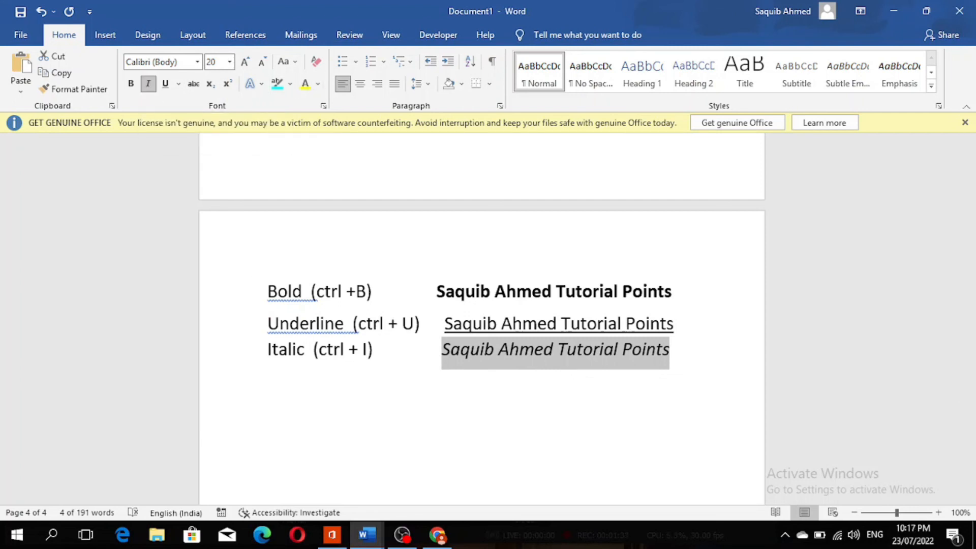
pyautogui.scroll(20, 695, 407)
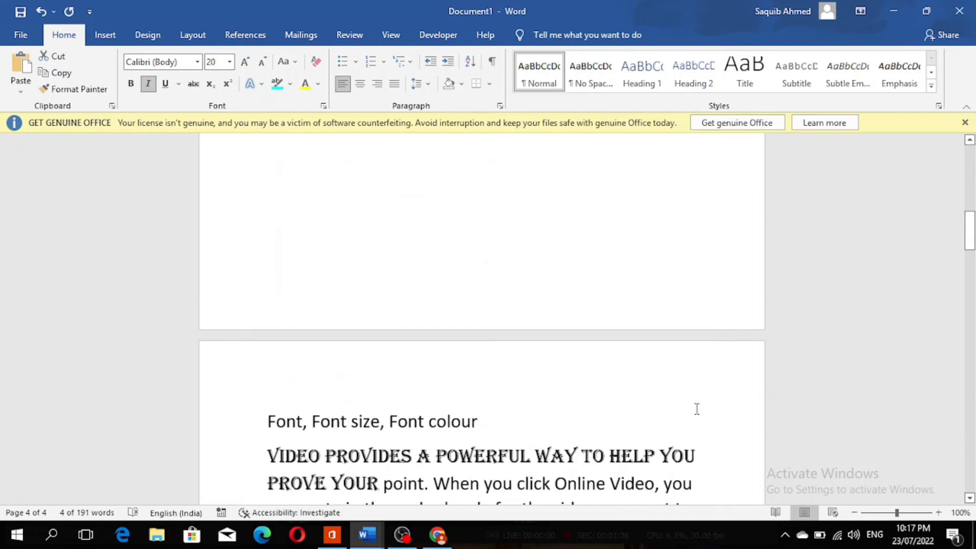